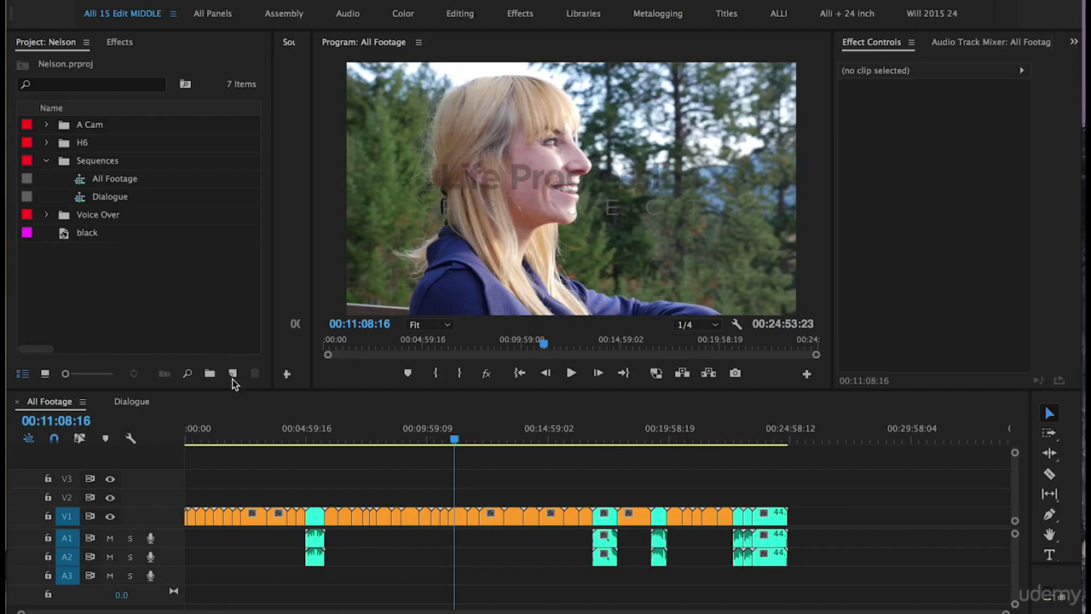
- Create a new 1920 x 1080 23.98 fps sequence named 'B Roll'
{"action": "left_click", "coordinate": [235, 376]}
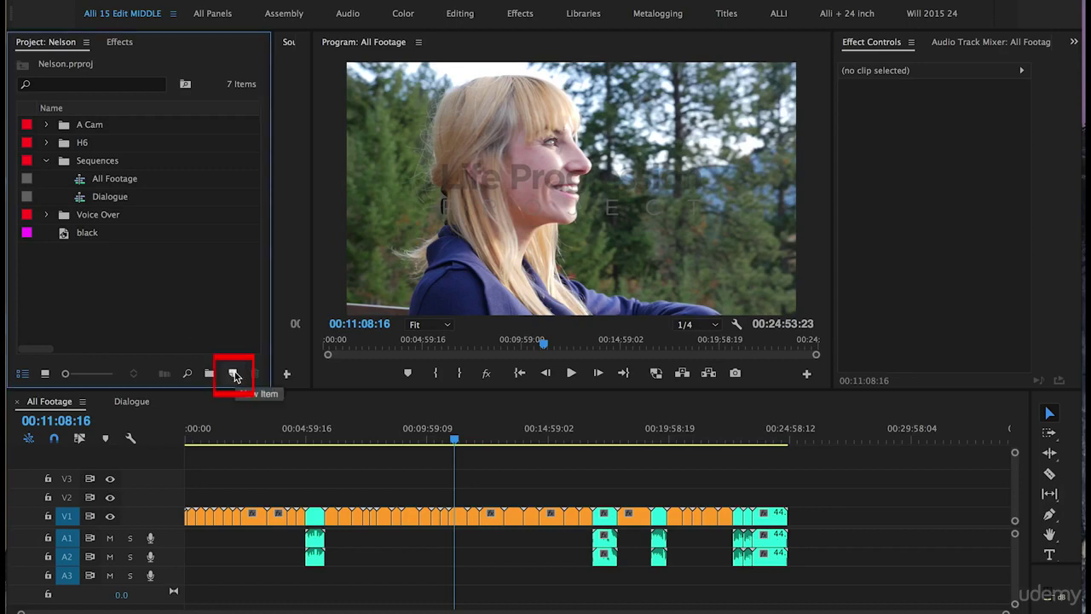
{"action": "left_click", "coordinate": [234, 375]}
{"action": "left_click", "coordinate": [244, 391]}
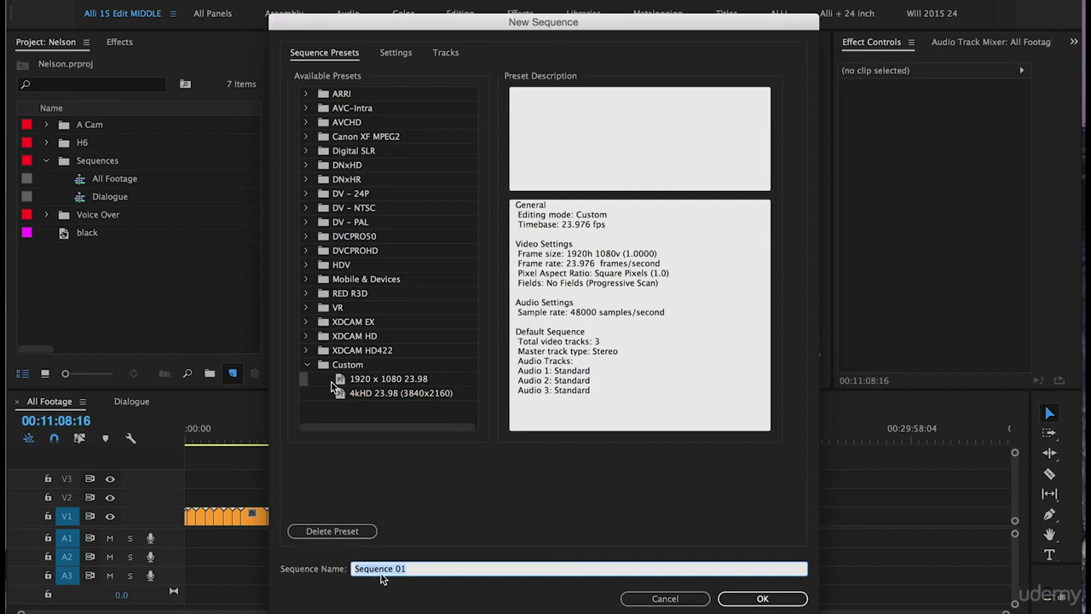
{"action": "type", "text": "B Roll"}
- Confirm the B Roll sequence, open the A Cam bin, and sort its clips by frame size
{"action": "left_click", "coordinate": [745, 599]}
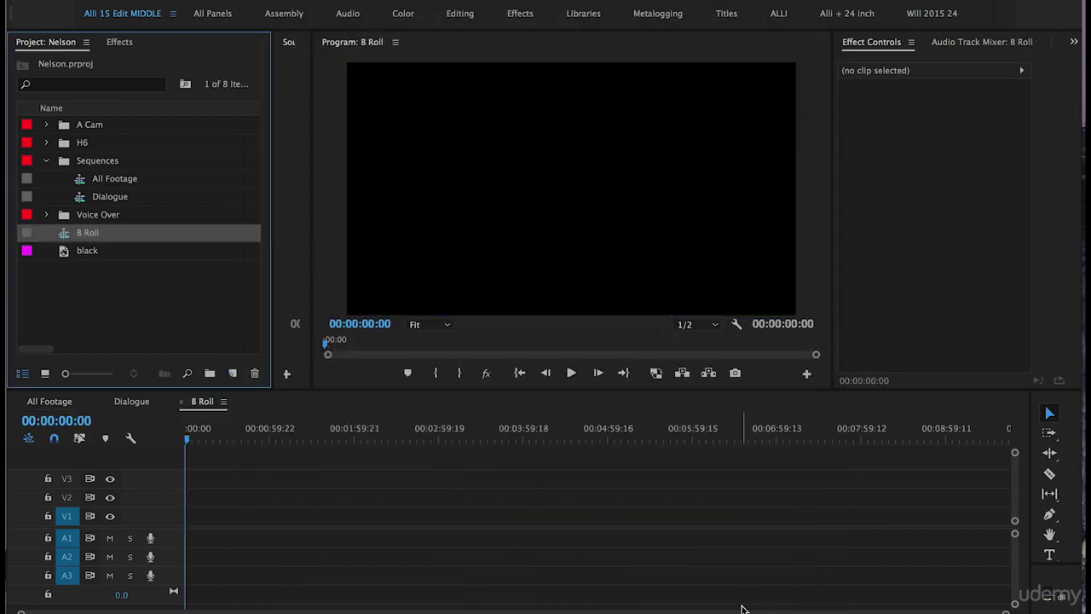
{"action": "left_click", "coordinate": [64, 126]}
{"action": "double_click", "coordinate": [64, 125]}
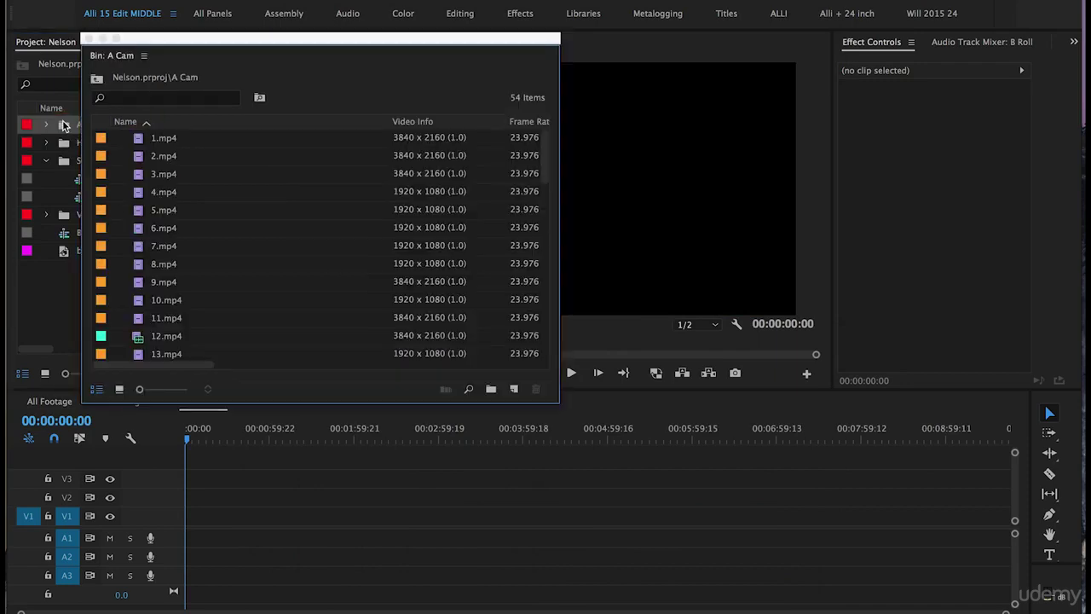
{"action": "left_click", "coordinate": [465, 125]}
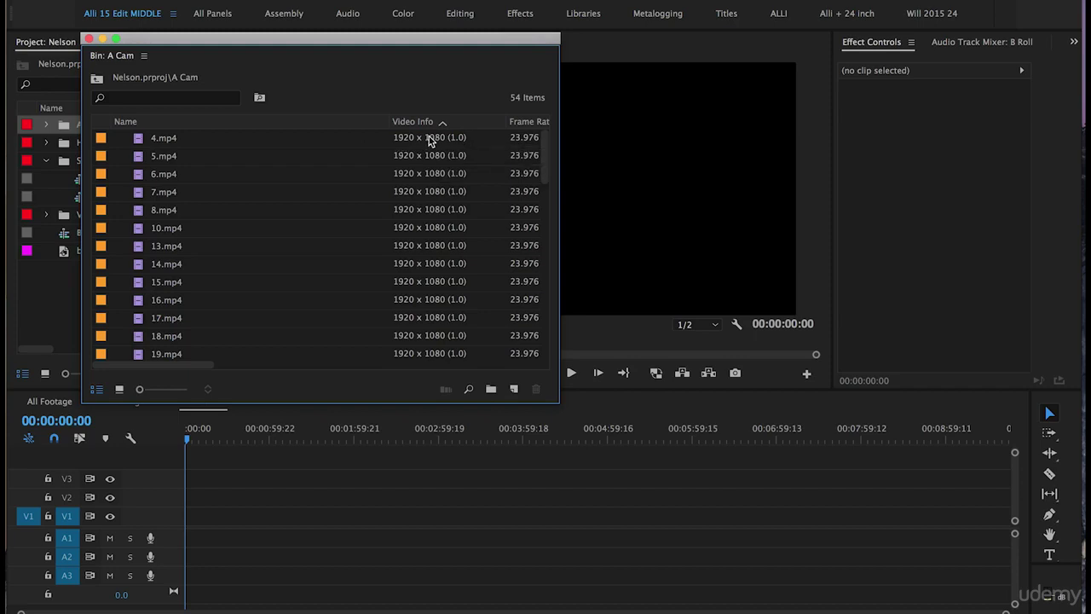
{"action": "scroll", "coordinate": [460, 263], "scroll_direction": "down", "scroll_amount": 10}
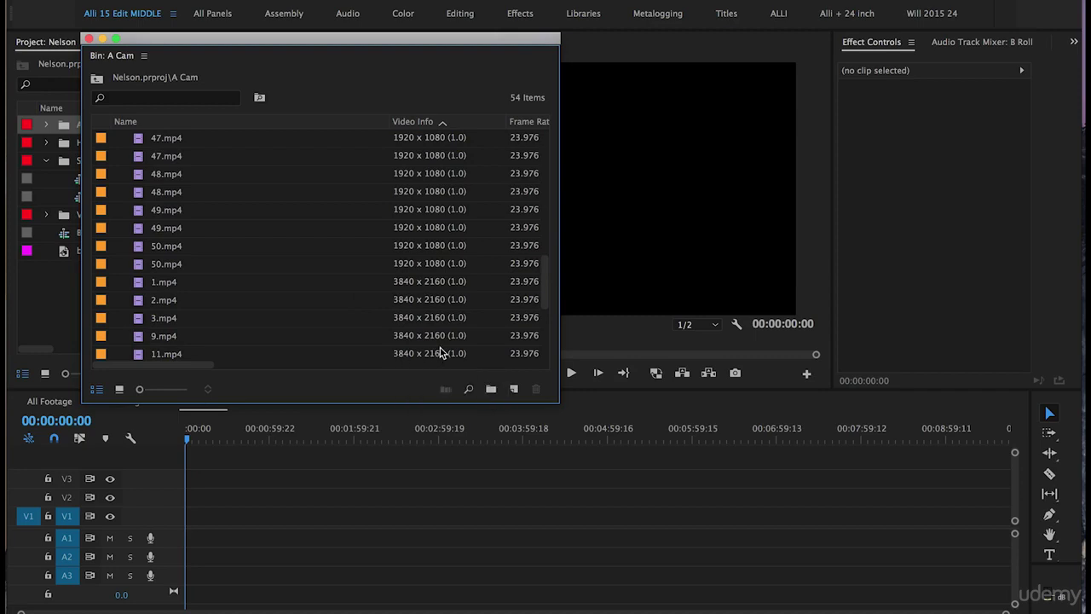
{"action": "scroll", "coordinate": [426, 264], "scroll_direction": "down", "scroll_amount": 3}
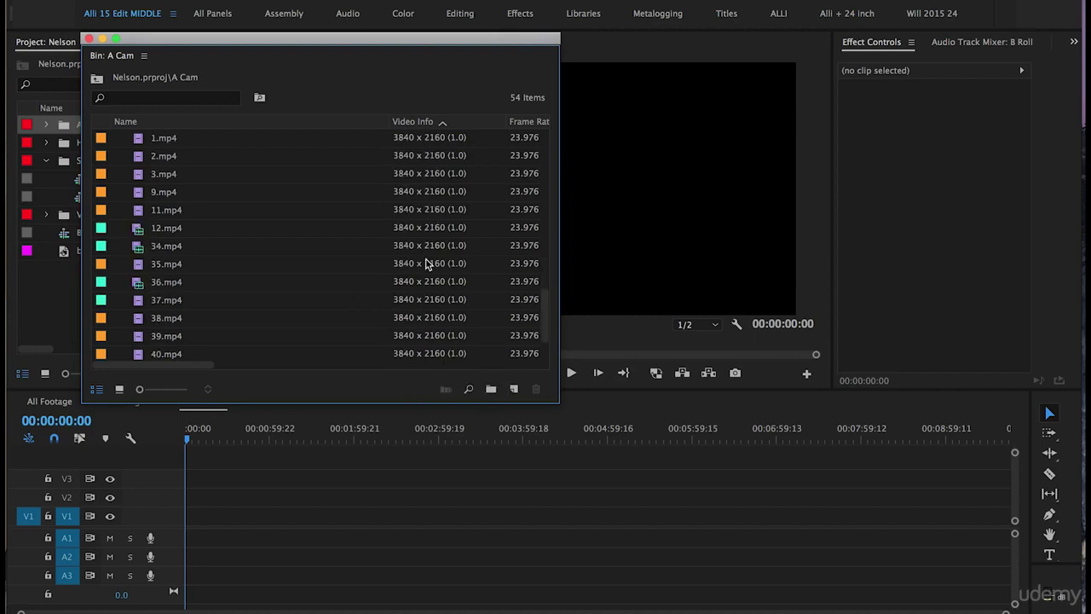
{"action": "scroll", "coordinate": [375, 221], "scroll_direction": "up", "scroll_amount": 10}
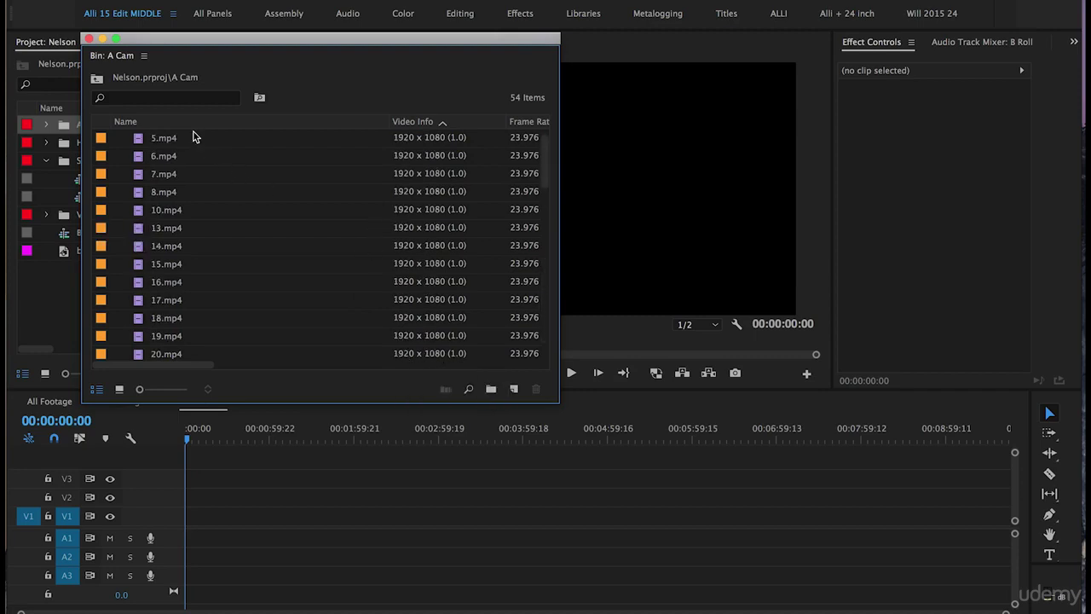
- Select all 54 A Cam clips and drag them onto the B Roll timeline
{"action": "left_click", "coordinate": [162, 140]}
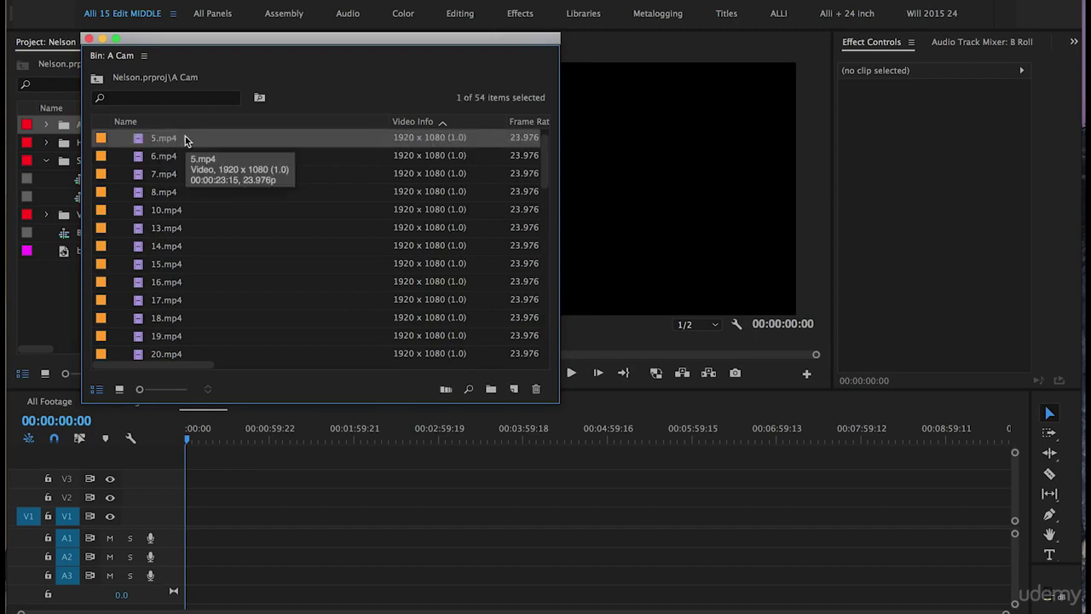
{"action": "scroll", "coordinate": [186, 141], "scroll_direction": "down", "scroll_amount": 15}
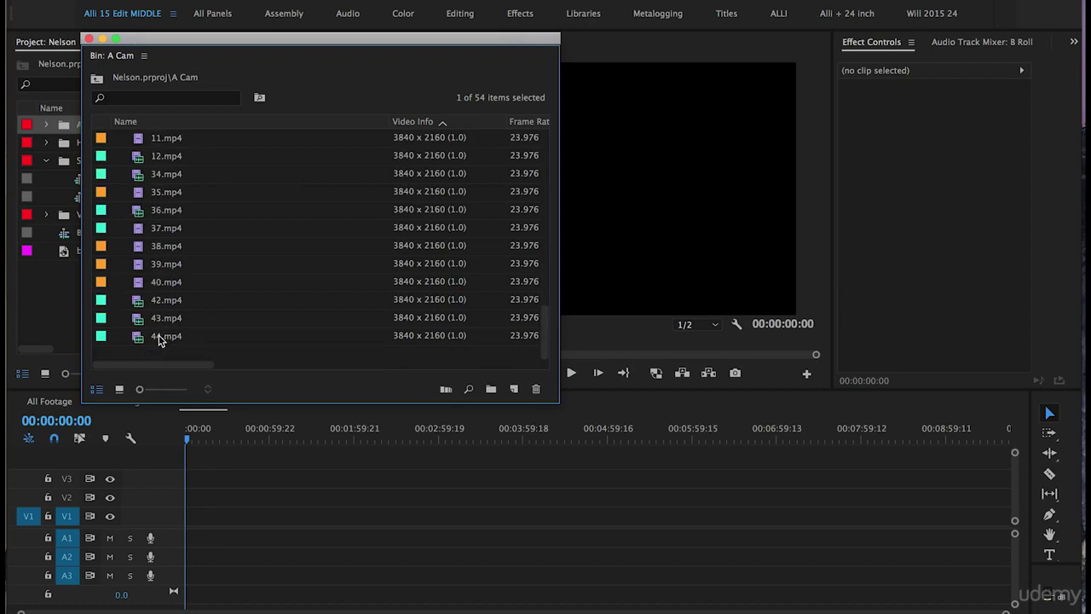
{"action": "left_click", "coordinate": [159, 338], "text": "shift"}
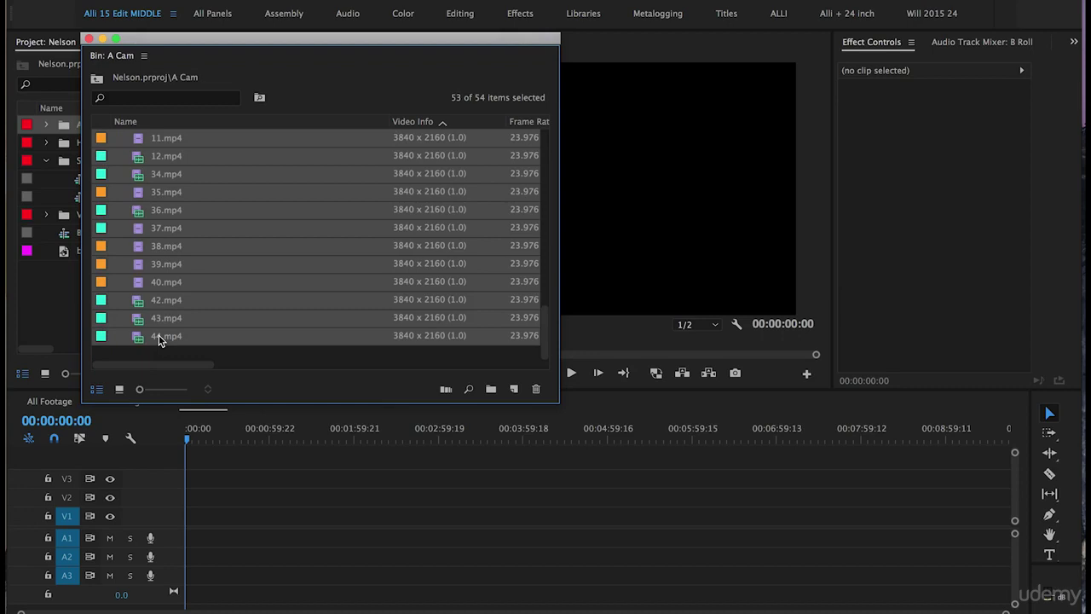
{"action": "key", "text": "ctrl+a"}
{"action": "scroll", "coordinate": [187, 230], "scroll_direction": "up", "scroll_amount": 15}
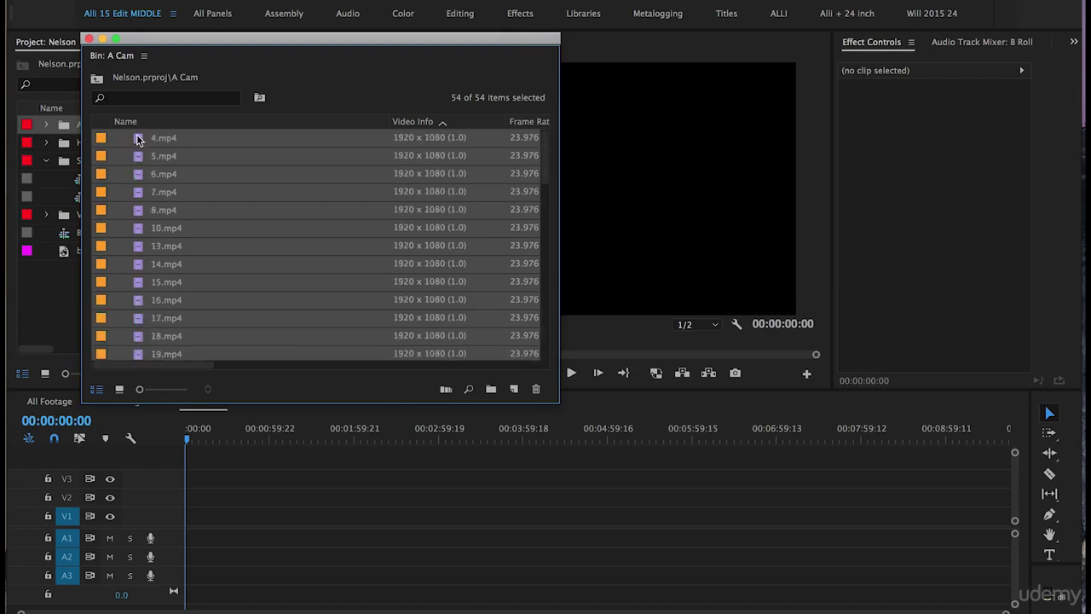
{"action": "left_click_drag", "start_coordinate": [137, 135], "coordinate": [191, 552]}
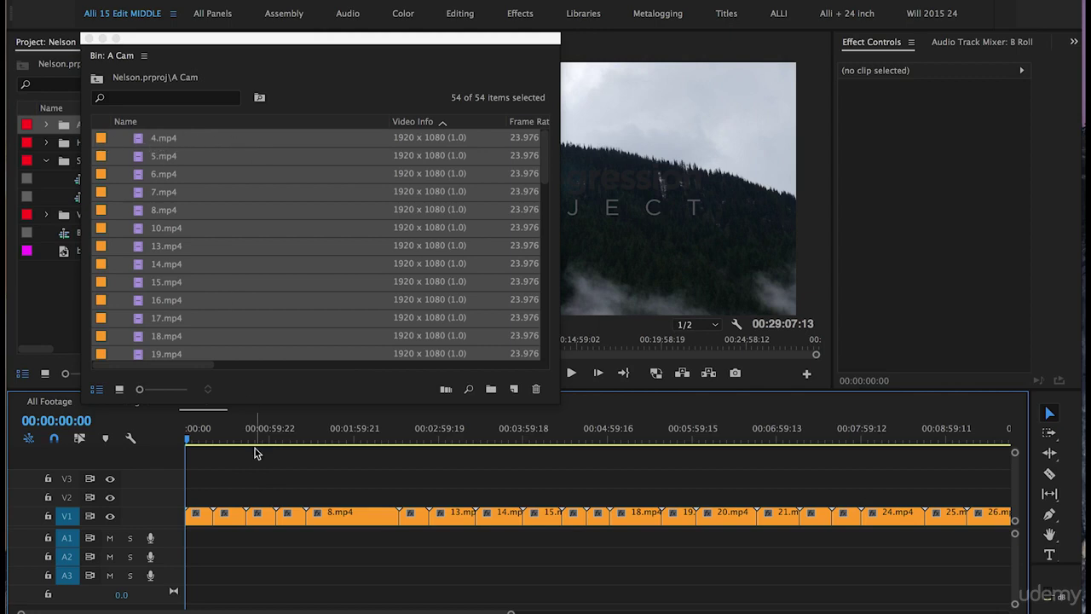
- Zoom the timeline in on the first clips and close the A Cam bin window
{"action": "key", "text": "equal"}
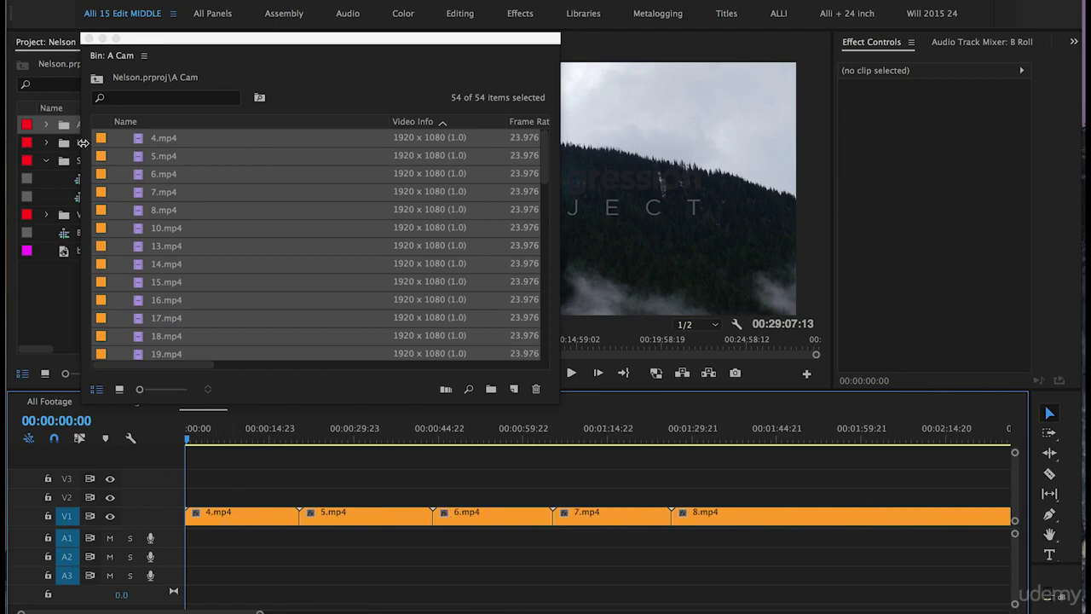
{"action": "left_click", "coordinate": [89, 39]}
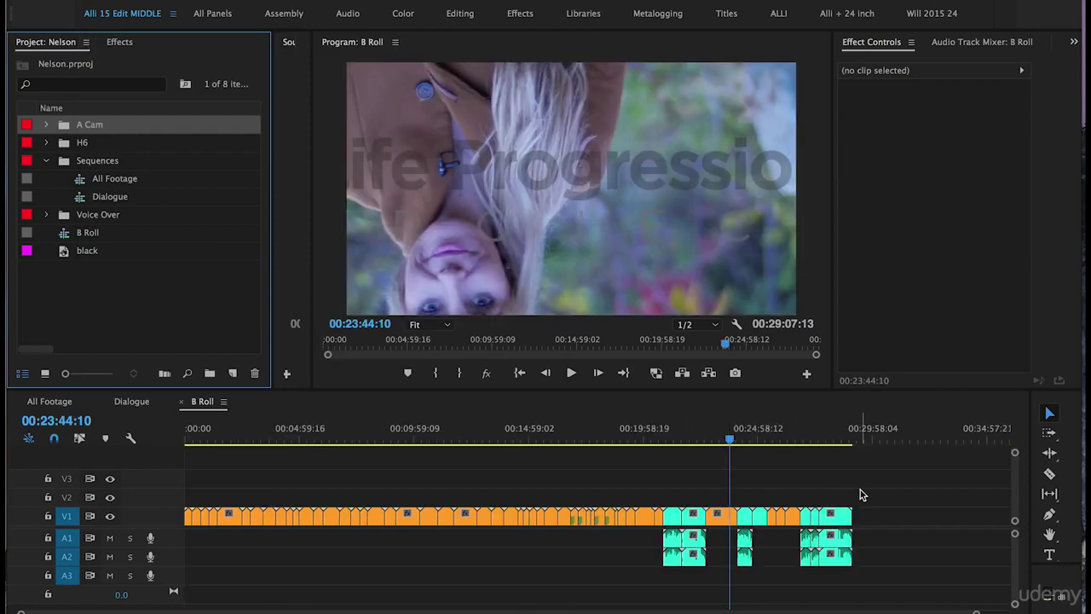
- Delete the end clips and teal dialogue clips with their audio, leaving gaps on V1
{"action": "left_click_drag", "start_coordinate": [860, 492], "coordinate": [802, 573]}
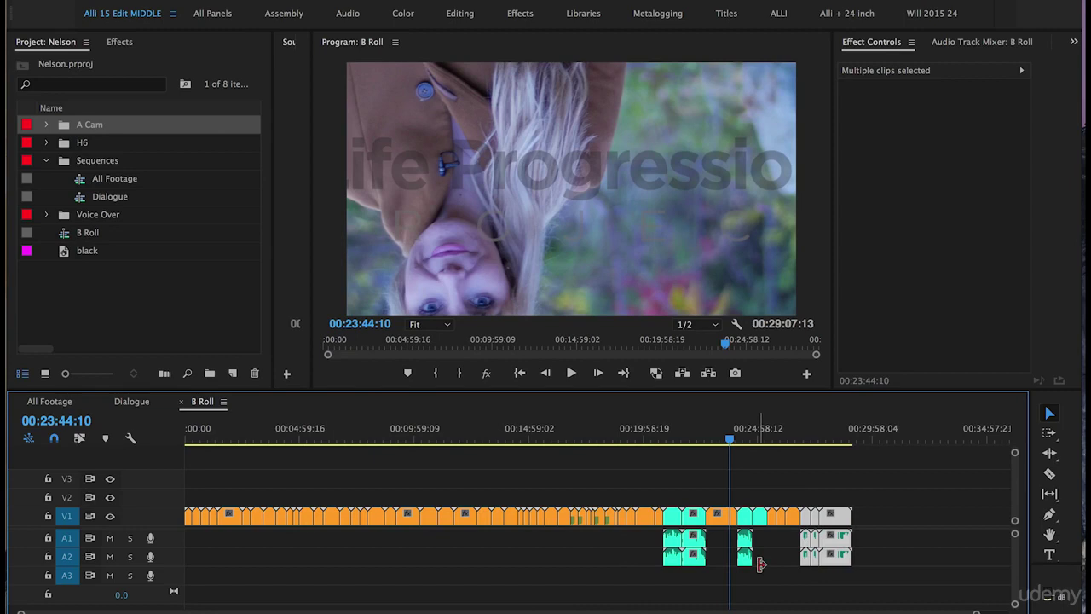
{"action": "key", "text": "Delete"}
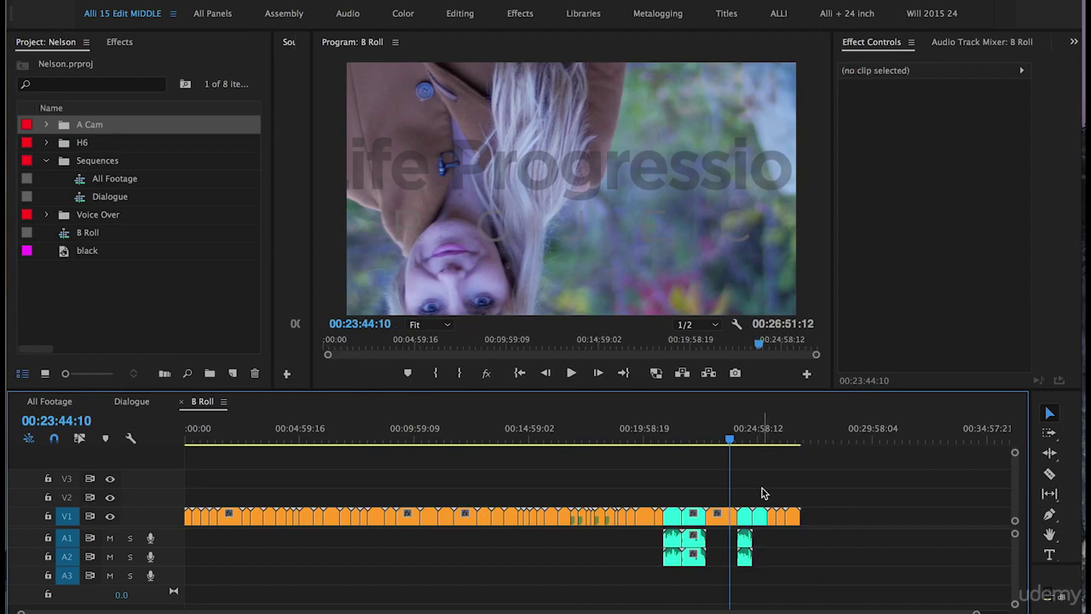
{"action": "left_click", "coordinate": [744, 511]}
{"action": "key", "text": "Delete"}
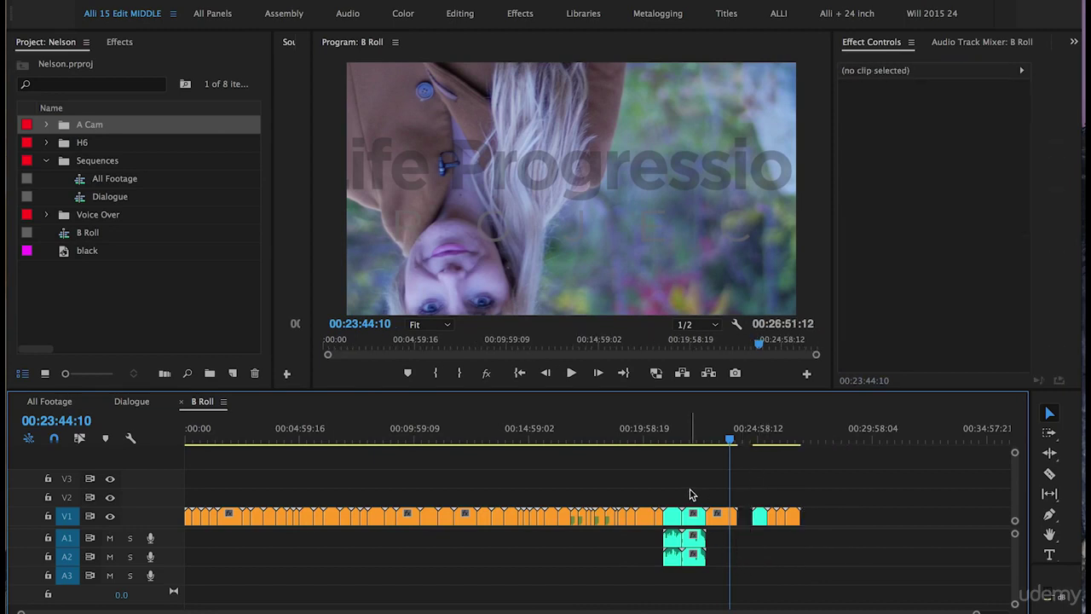
{"action": "left_click", "coordinate": [690, 513]}
{"action": "key", "text": "Delete"}
{"action": "left_click", "coordinate": [744, 517]}
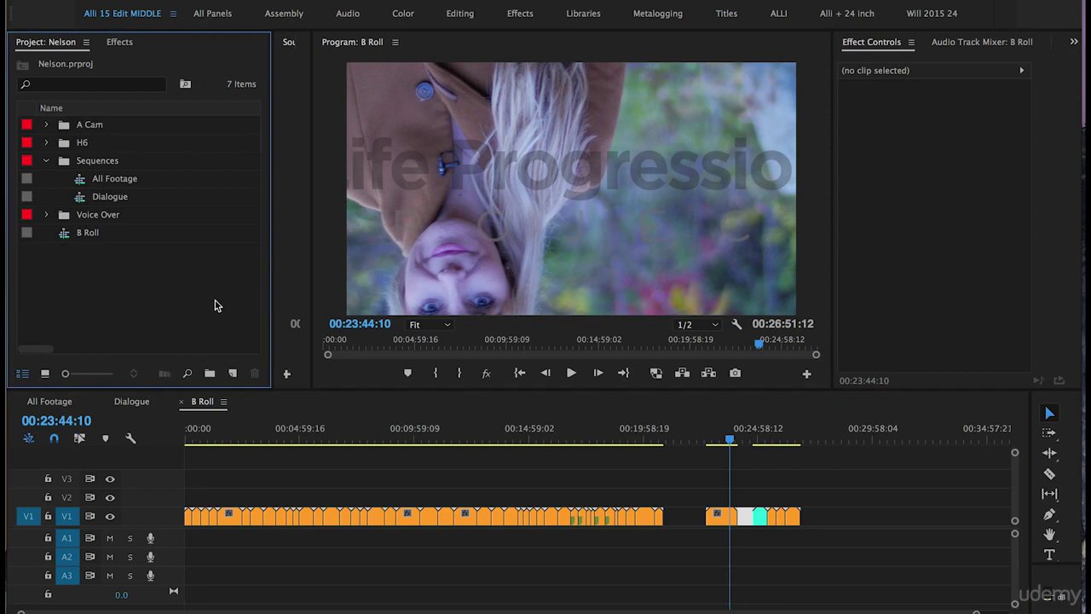
- Create a 1920 x 1080 black colour matte named 'Black'
{"action": "left_click", "coordinate": [233, 373]}
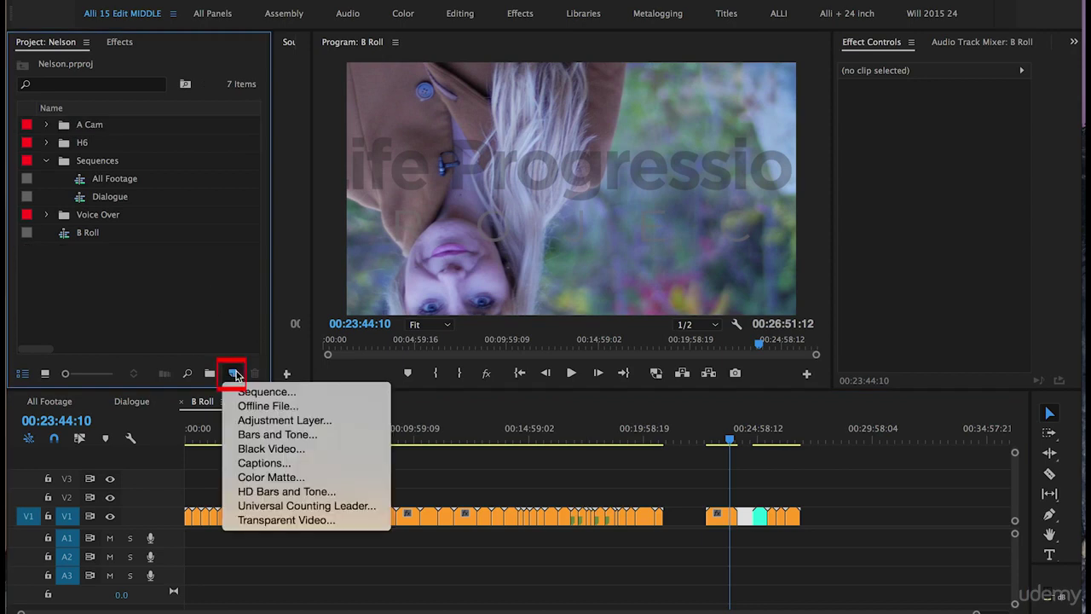
{"action": "left_click", "coordinate": [277, 479]}
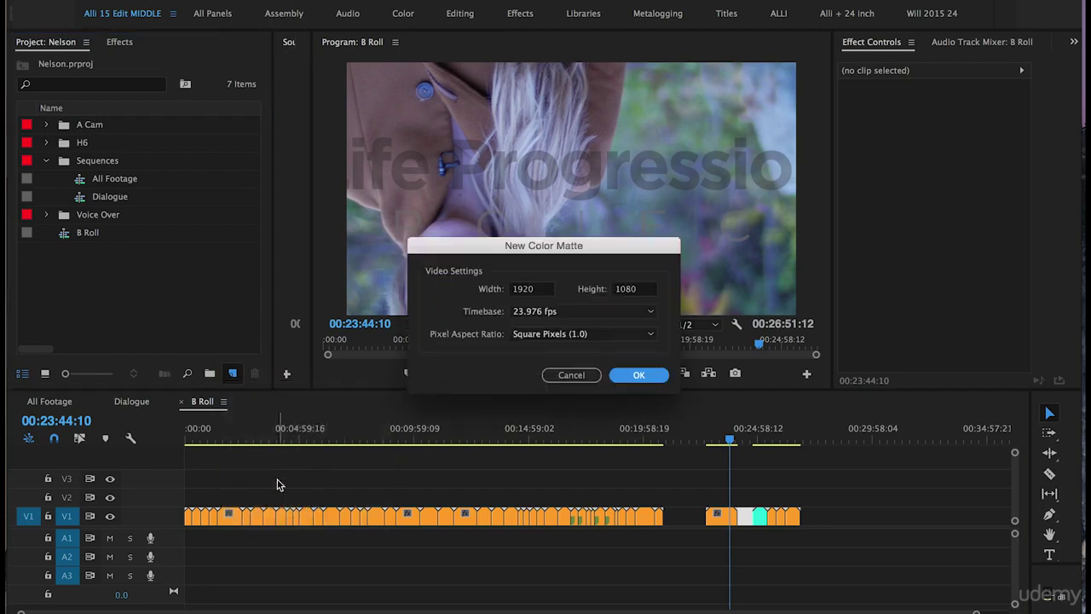
{"action": "left_click", "coordinate": [626, 377]}
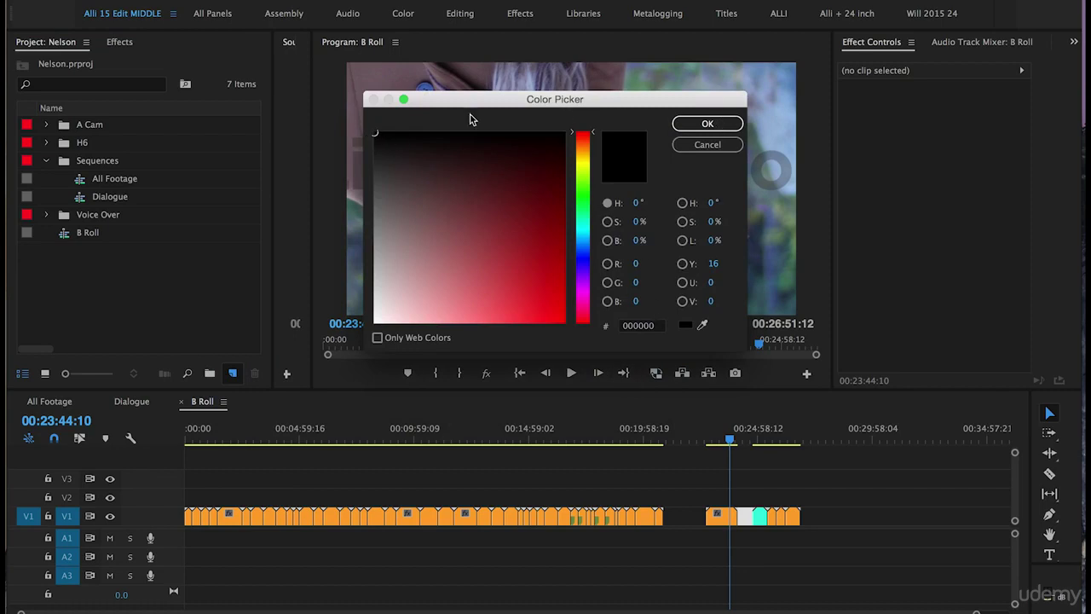
{"action": "left_click", "coordinate": [708, 124]}
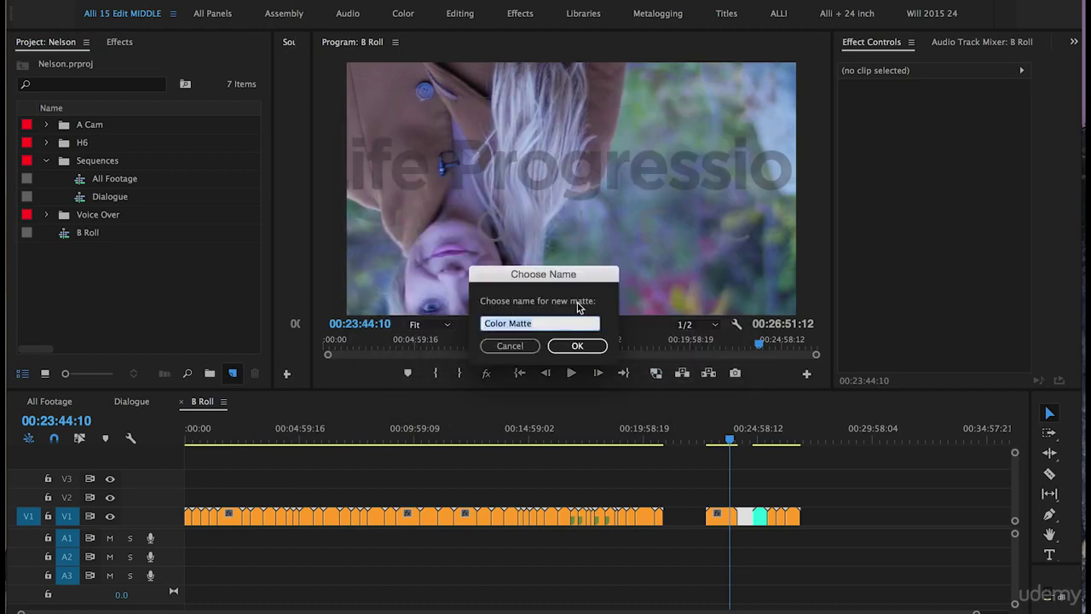
{"action": "type", "text": "Black"}
{"action": "left_click", "coordinate": [576, 347]}
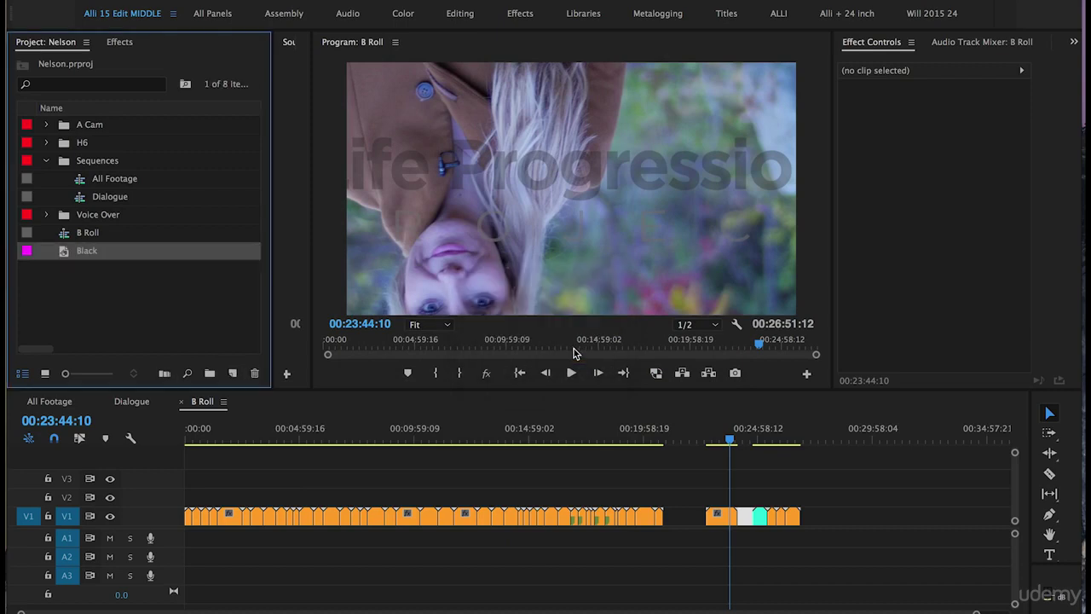
- Place the Black matte on V2 at the start of the B Roll sequence
{"action": "mouse_move", "coordinate": [55, 253]}
{"action": "left_mouse_down"}
{"action": "mouse_move", "coordinate": [60, 246]}
{"action": "mouse_move", "coordinate": [177, 505]}
{"action": "left_mouse_up"}
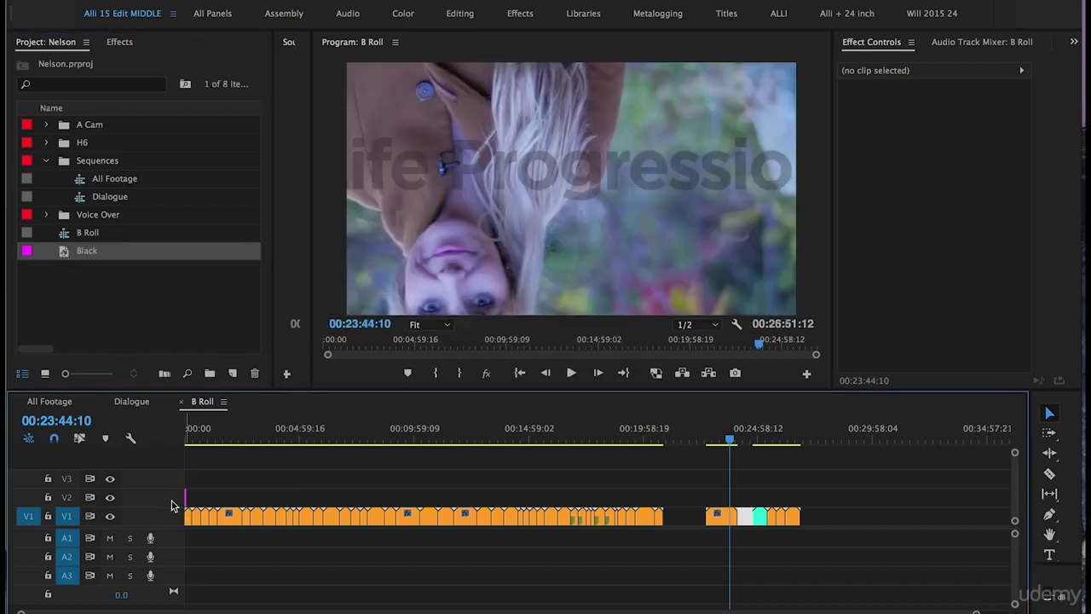
{"action": "left_click", "coordinate": [191, 433]}
{"action": "left_click", "coordinate": [189, 433]}
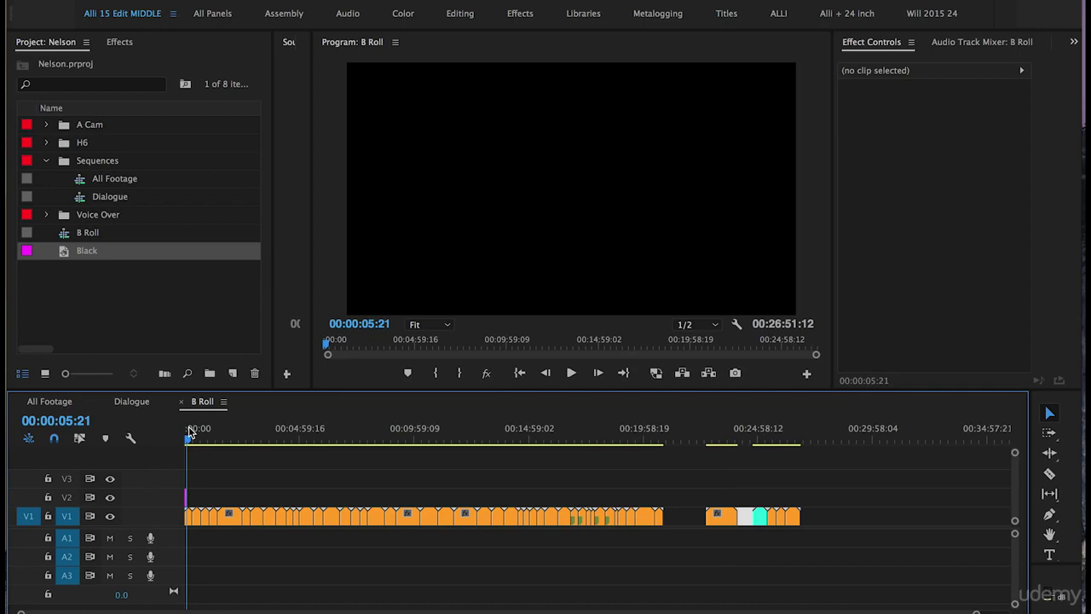
{"action": "key", "text": "="}
{"action": "key", "text": "="}
{"action": "key", "text": "="}
{"action": "key", "text": "="}
{"action": "key", "text": "="}
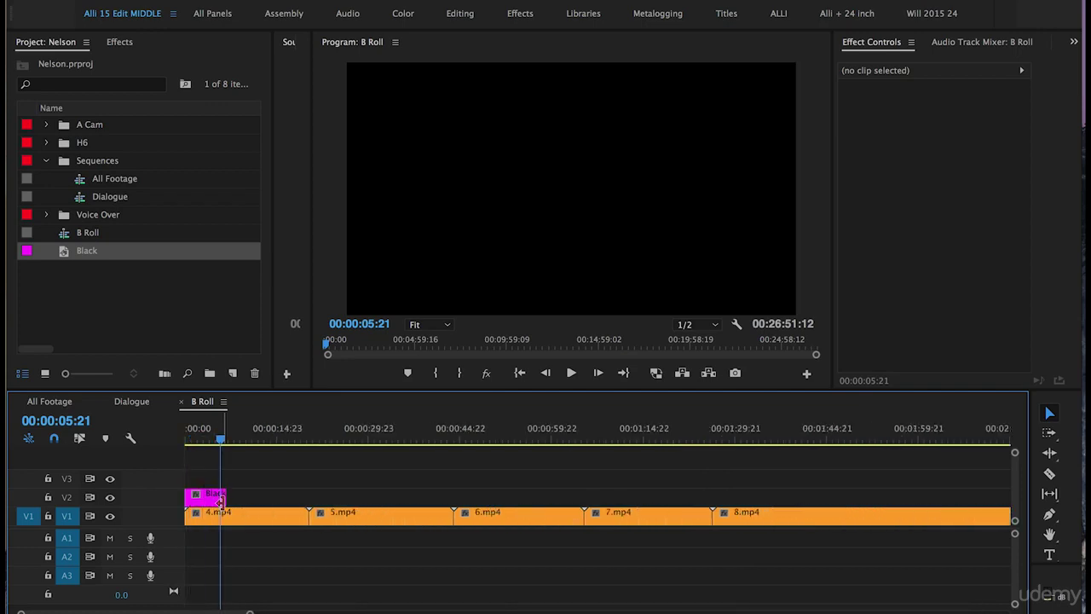
{"action": "key", "text": "Home"}
{"action": "key", "text": "="}
{"action": "key", "text": "="}
{"action": "left_click", "coordinate": [263, 495]}
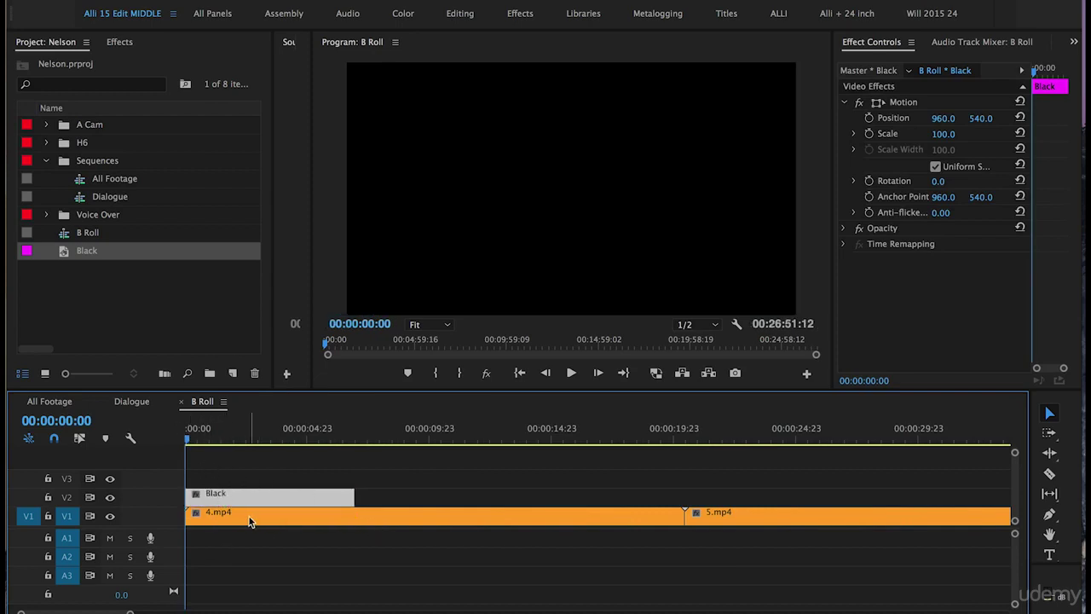
- Stretch the Black clip out to the end of the sequence
{"action": "key", "text": "minus"}
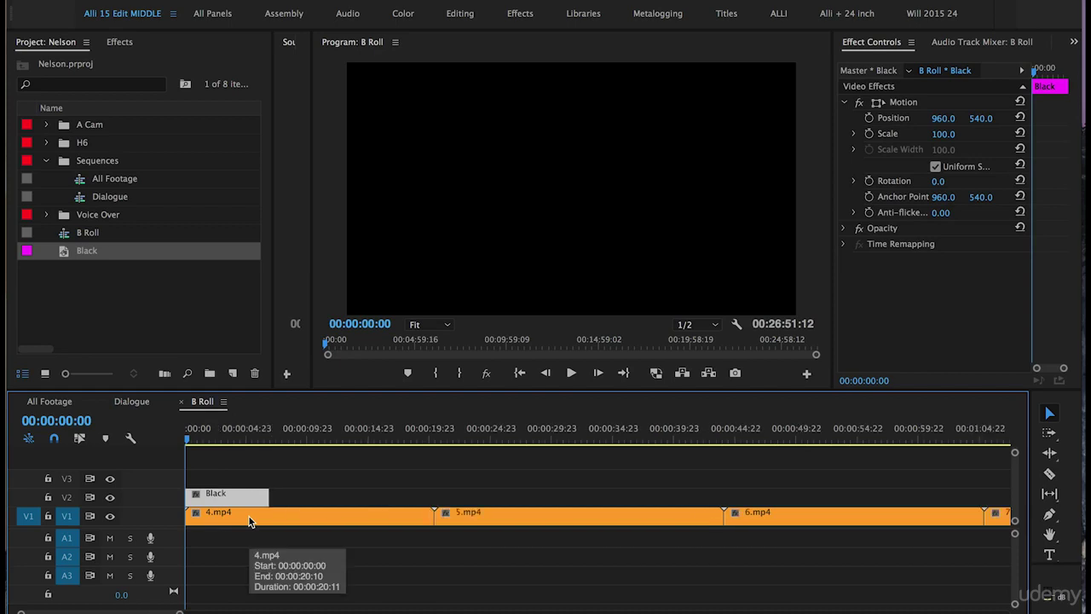
{"action": "key", "text": "minus"}
{"action": "key", "text": "minus"}
{"action": "key", "text": "minus"}
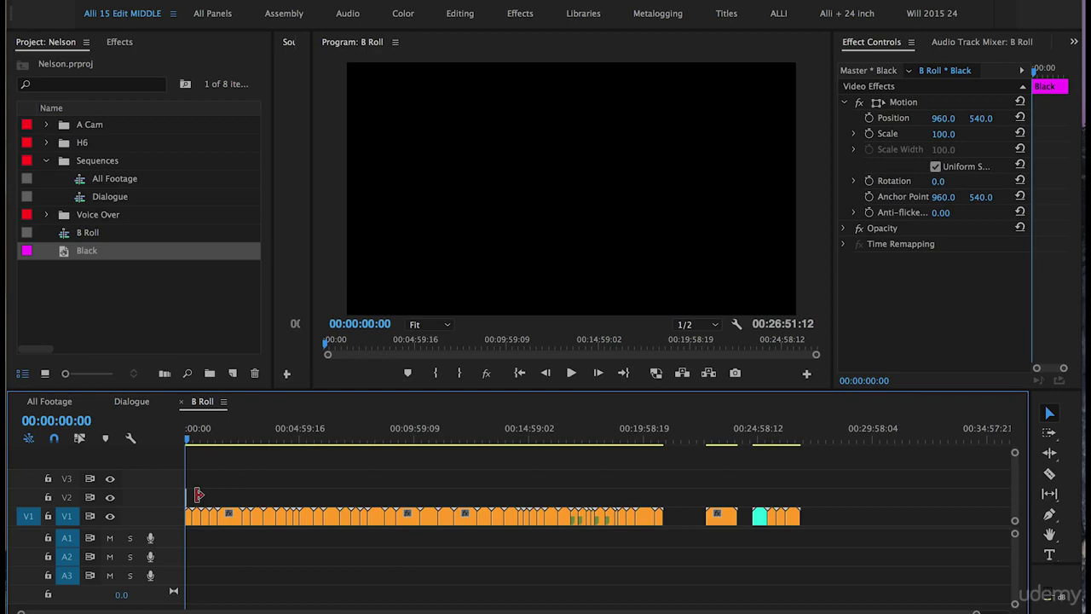
{"action": "left_click_drag", "start_coordinate": [198, 494], "coordinate": [832, 492]}
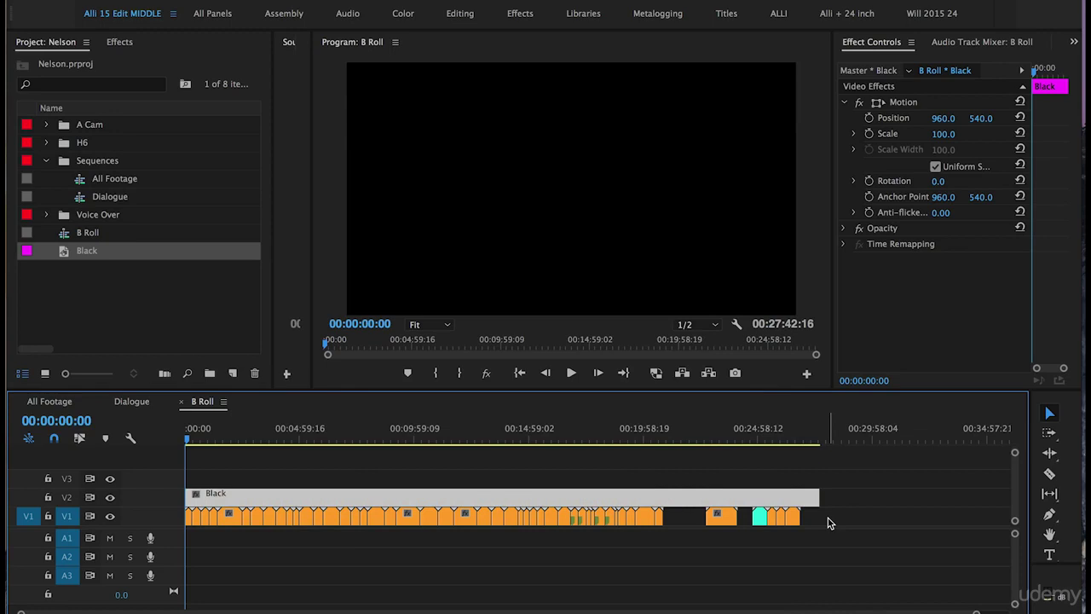
- Move the V1 clips up over Black and back, then select the leftover Black pieces
{"action": "left_click_drag", "start_coordinate": [828, 519], "coordinate": [303, 548]}
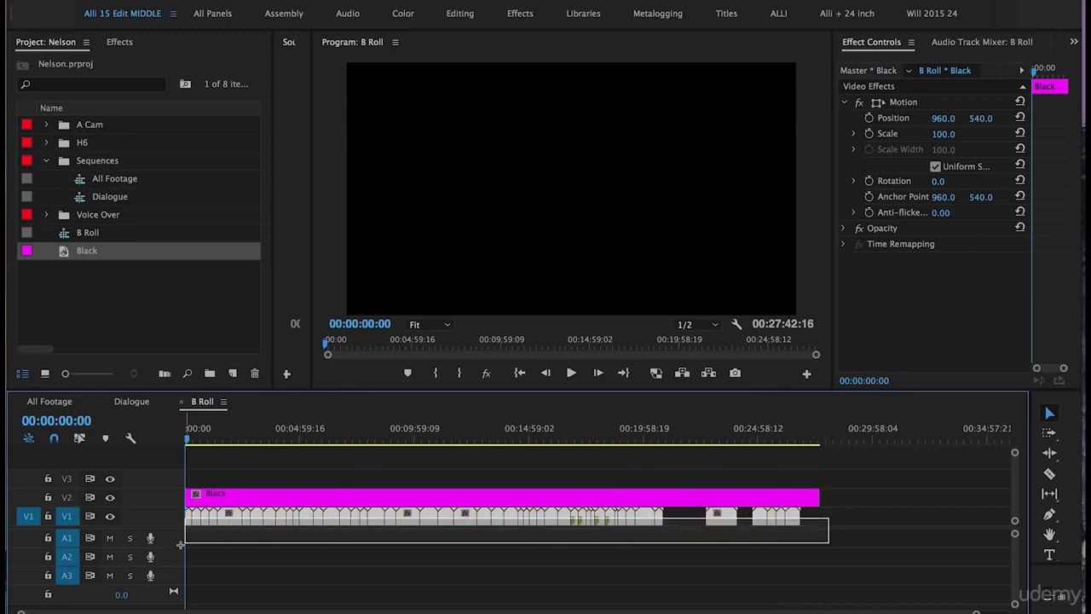
{"action": "left_click_drag", "start_coordinate": [181, 543], "coordinate": [155, 546]}
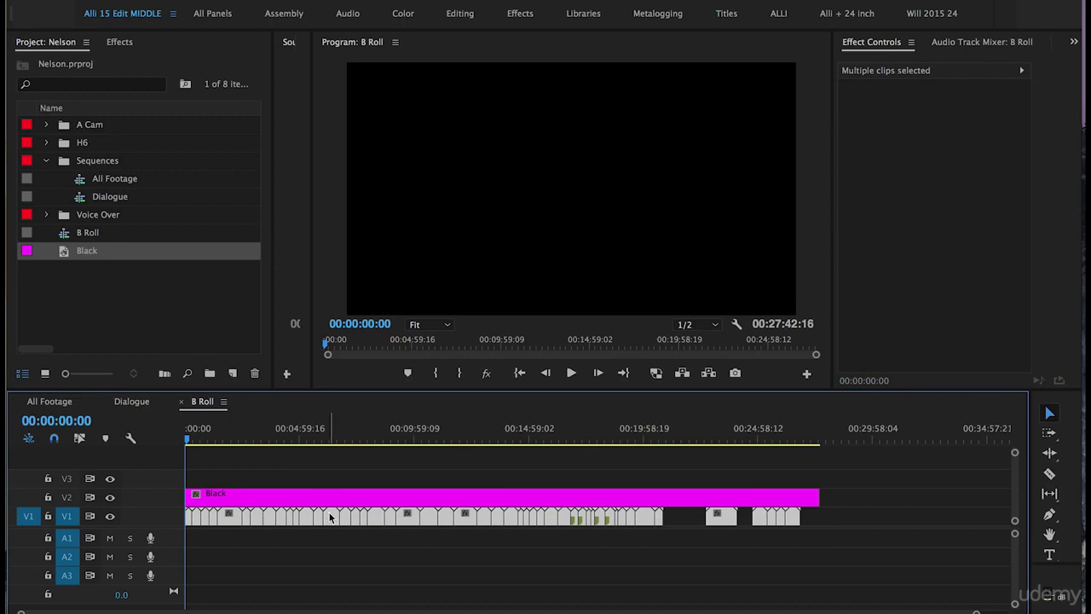
{"action": "left_click_drag", "start_coordinate": [332, 520], "coordinate": [332, 499]}
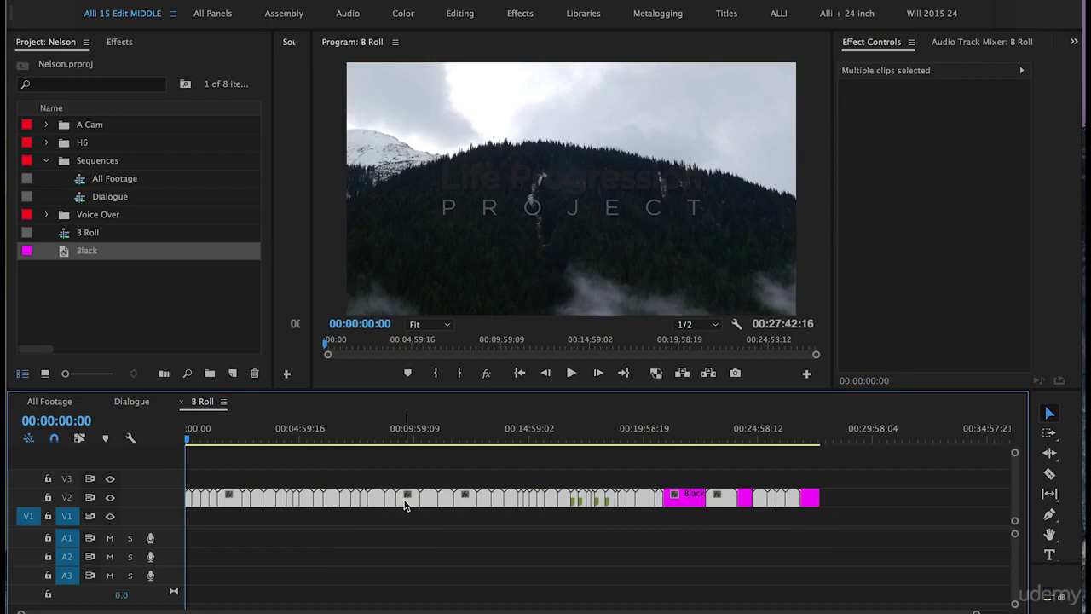
{"action": "left_click_drag", "start_coordinate": [405, 505], "coordinate": [405, 521]}
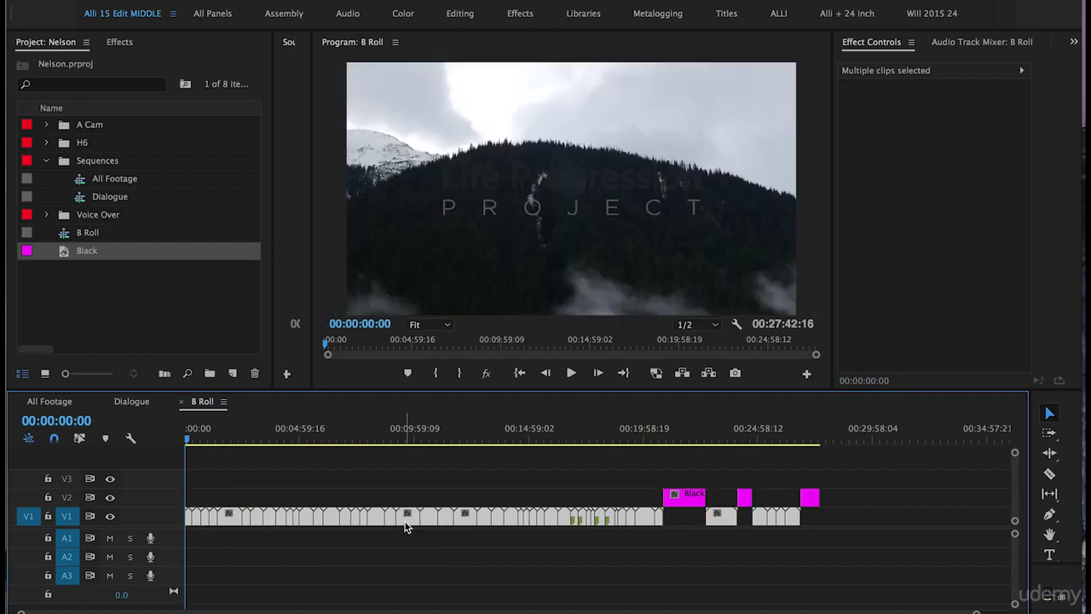
{"action": "left_click", "coordinate": [839, 481]}
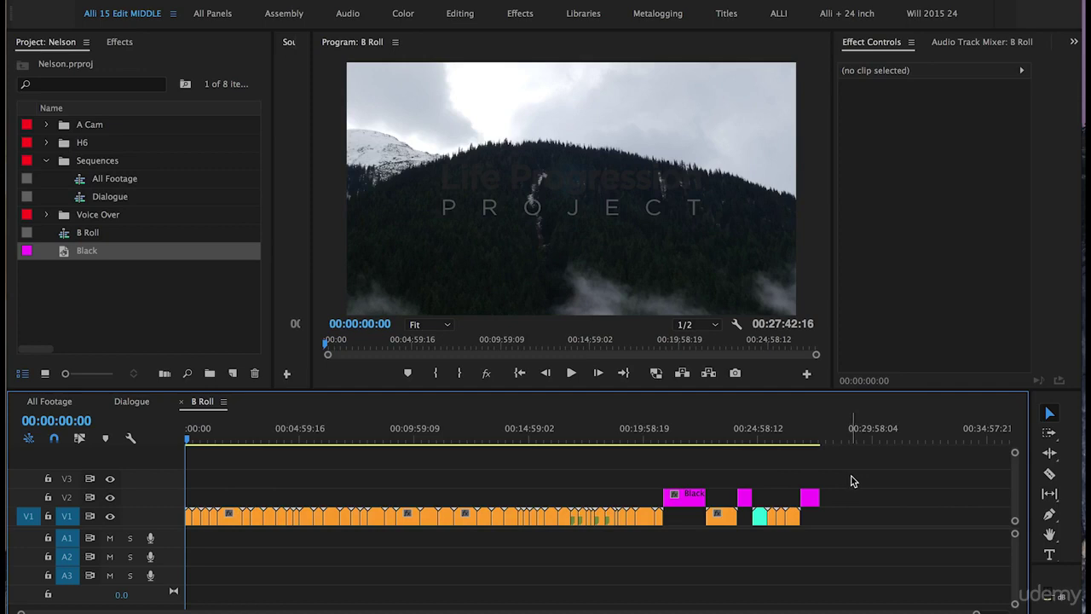
{"action": "left_click_drag", "start_coordinate": [851, 476], "coordinate": [645, 509]}
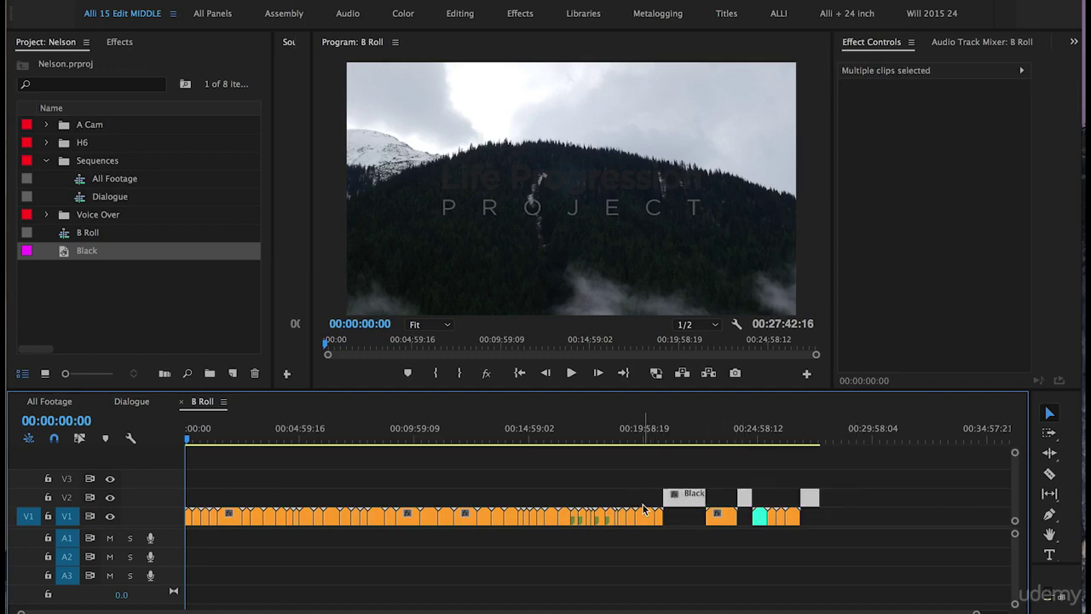
- Ripple Delete the selected Black pieces so the V1 clips butt together
{"action": "right_click", "coordinate": [688, 506]}
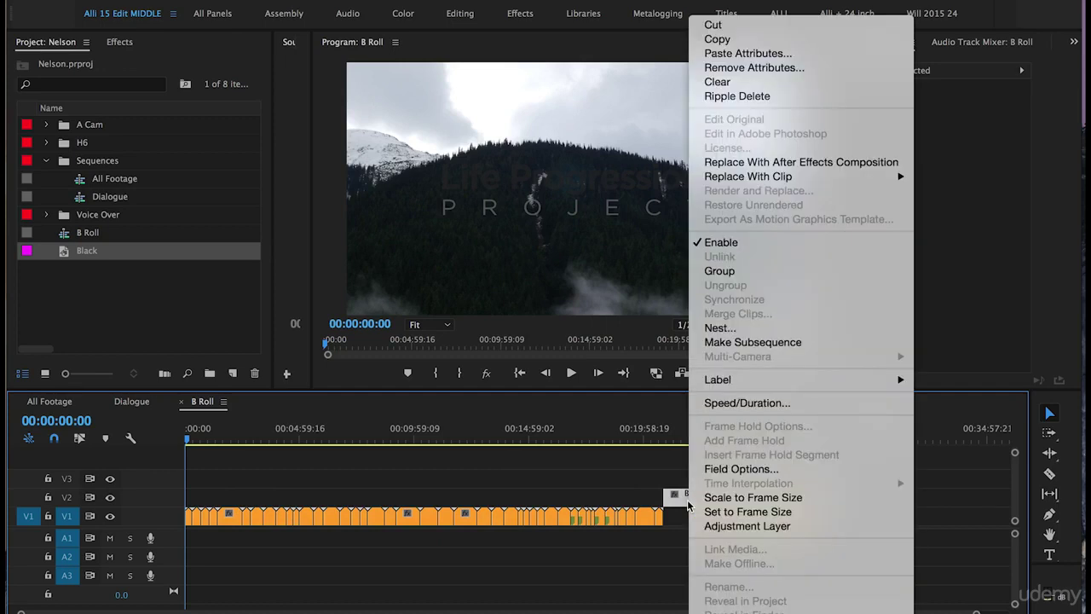
{"action": "left_click", "coordinate": [713, 97]}
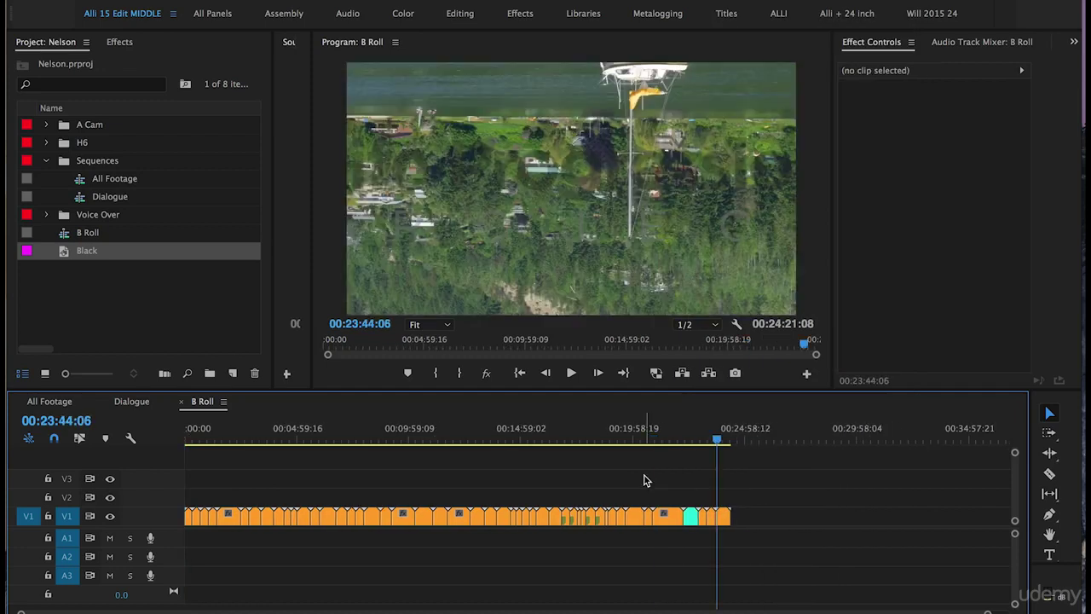